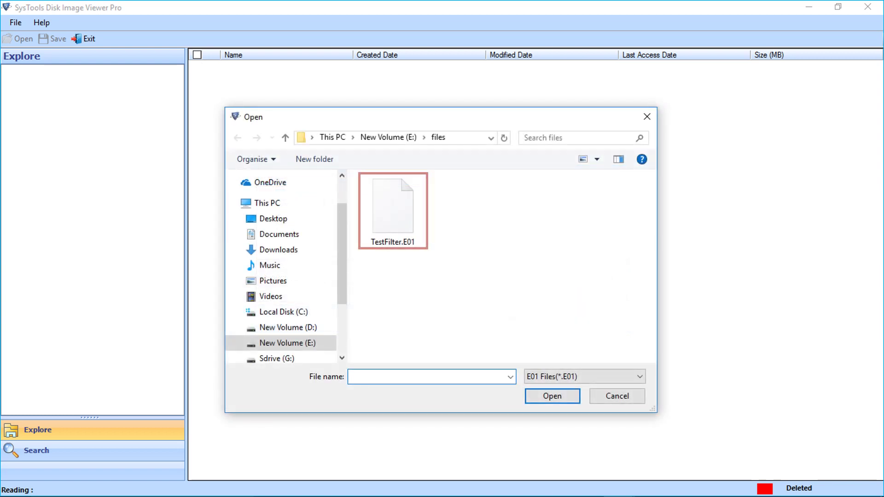
# Step: Load TestFilter.E01 from the files folder on drive E as an E01 image and scan it
pyautogui.click(393, 210)
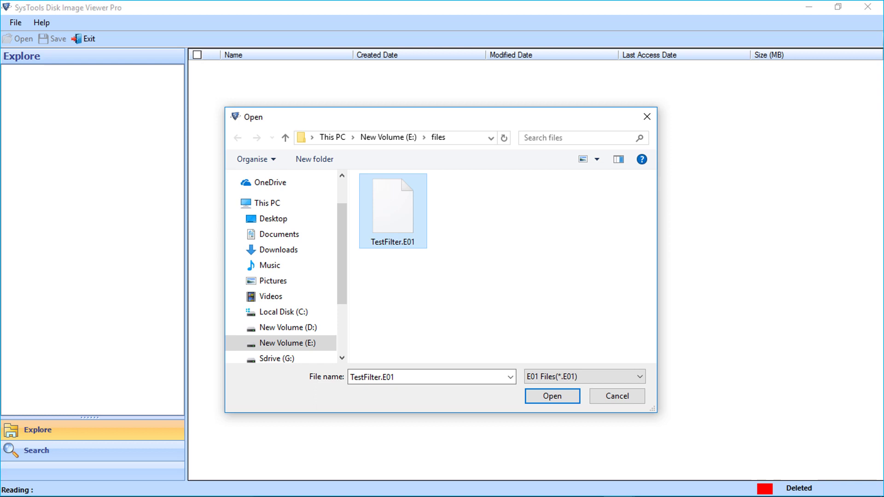
pyautogui.click(553, 395)
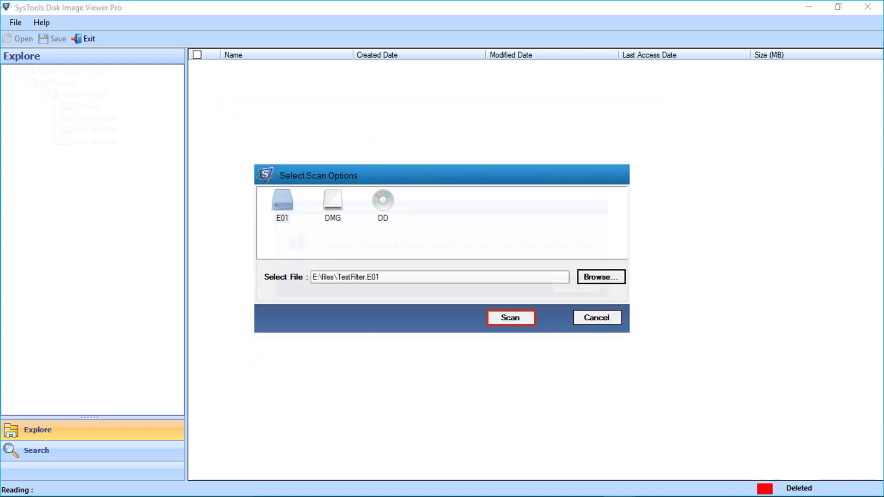
pyautogui.press('Return')
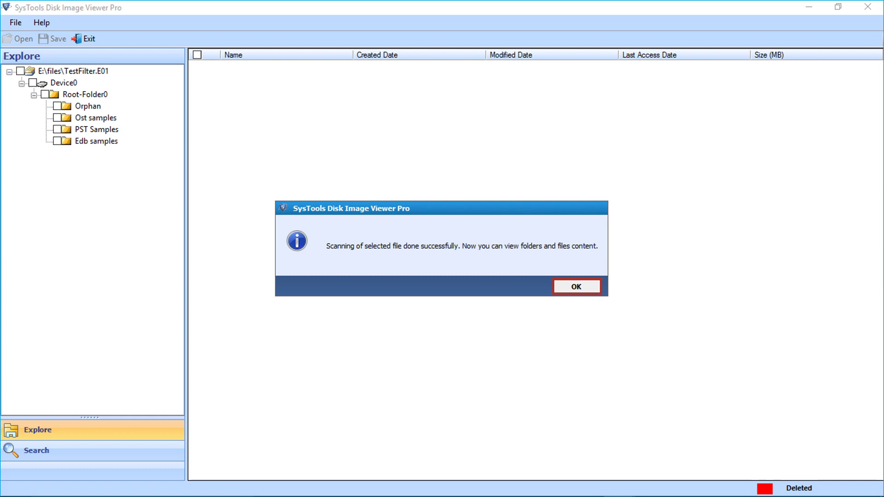
pyautogui.press('Return')
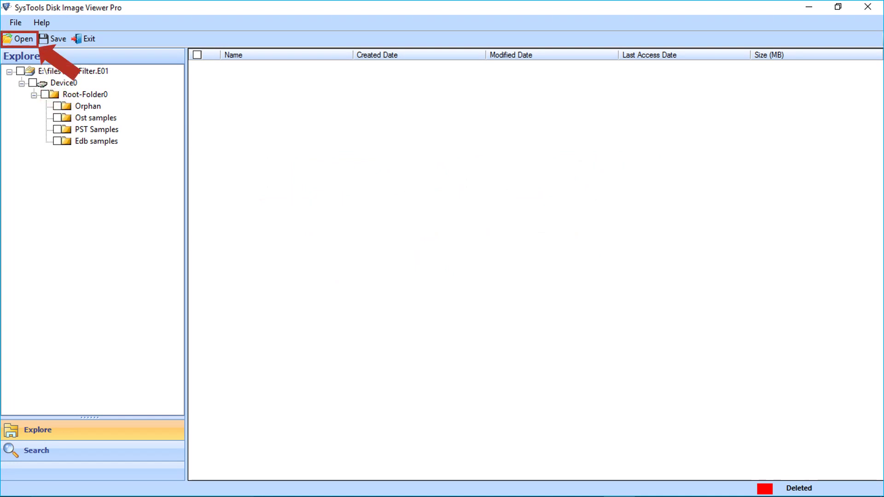
# Step: Add Dmg Data Sample.dmg from the files folder as a DMG image and scan it
pyautogui.click(21, 39)
pyautogui.click(333, 206)
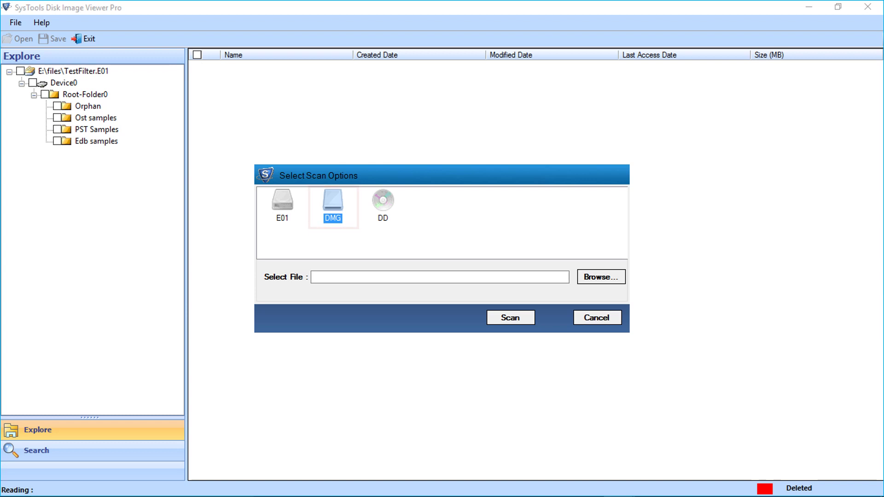
pyautogui.click(600, 276)
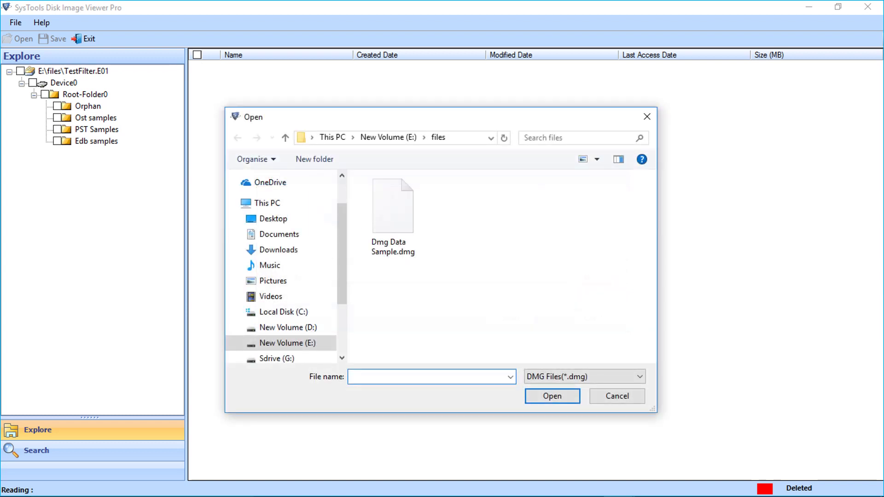
pyautogui.click(392, 217)
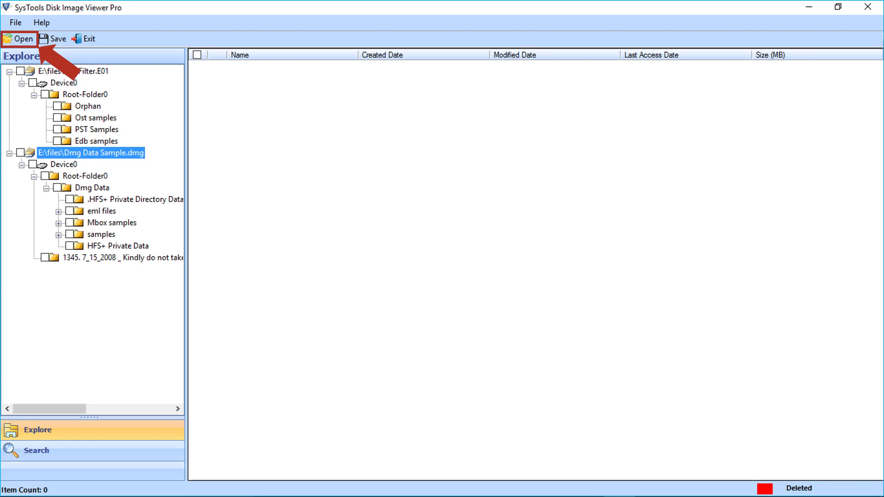
# Step: Add DD_Korean.001 from the files folder as a DD image and scan it
pyautogui.click(18, 39)
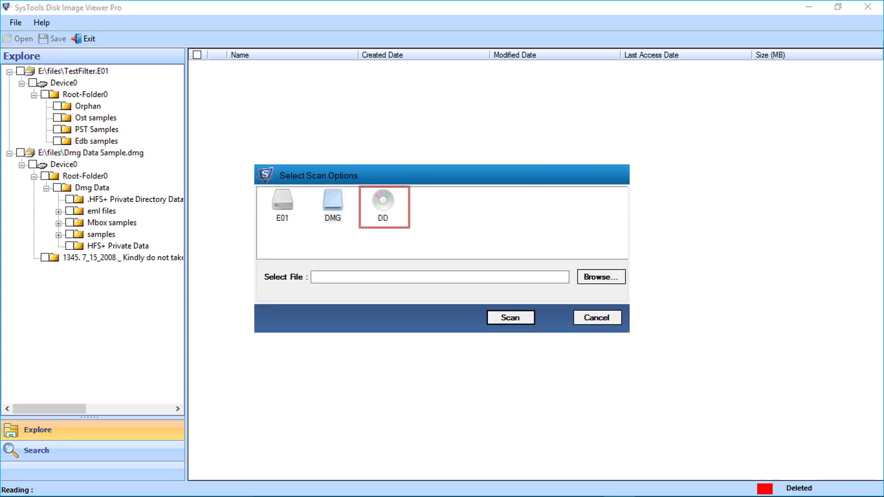
pyautogui.click(383, 206)
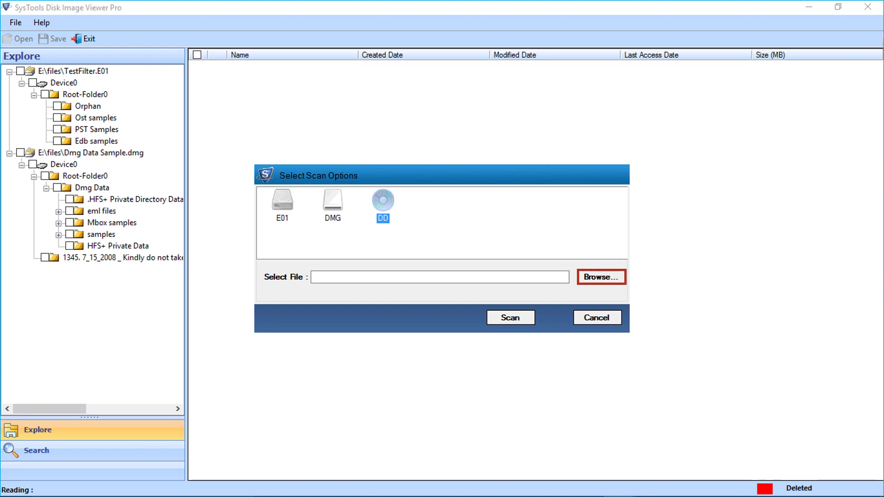
pyautogui.click(601, 277)
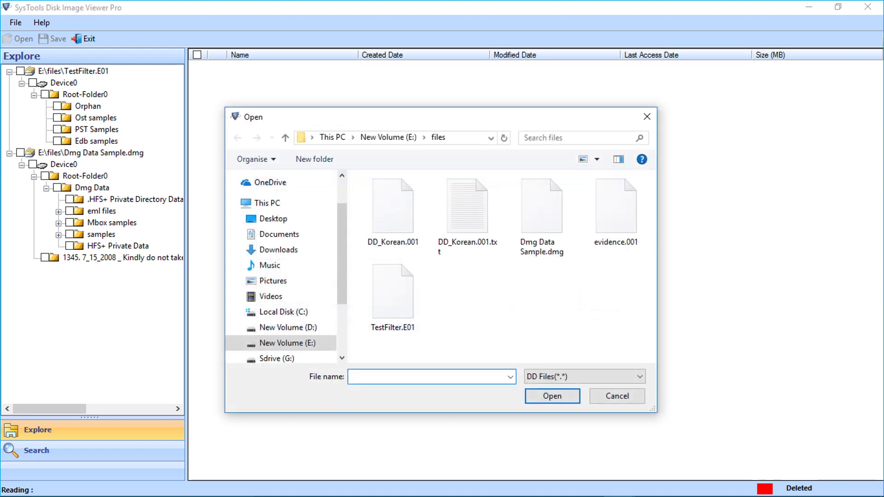
pyautogui.click(393, 212)
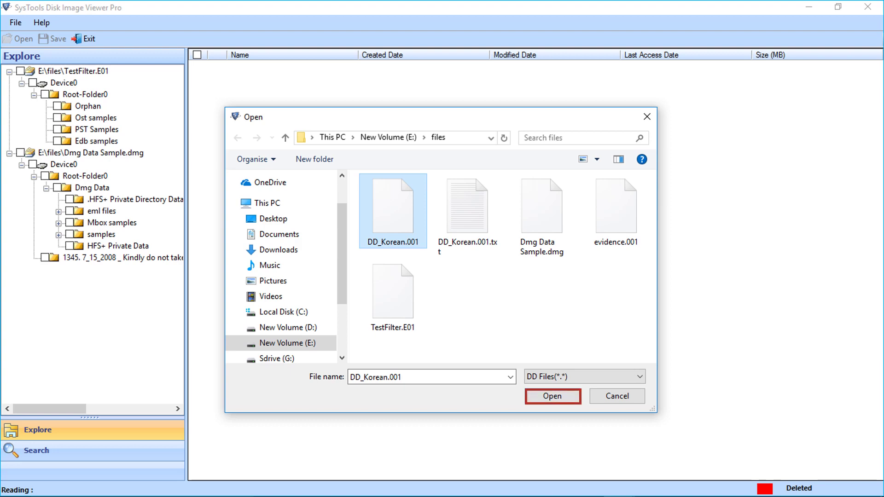
pyautogui.click(552, 397)
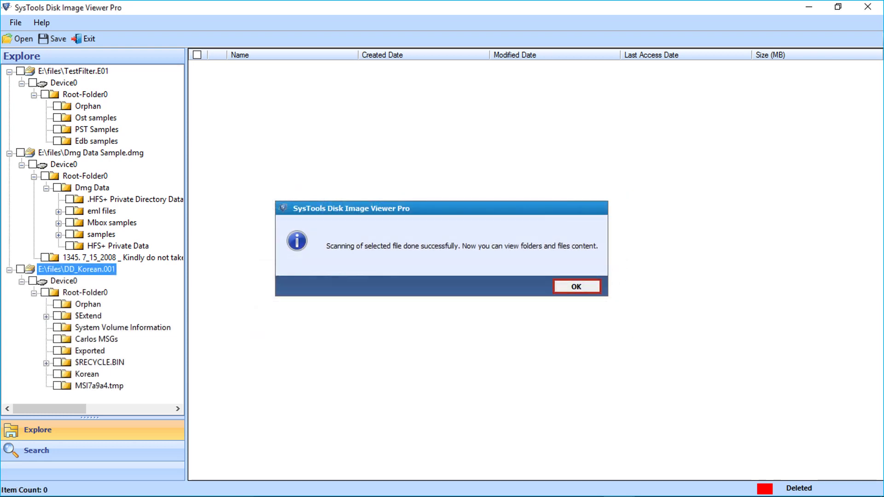
pyautogui.click(577, 287)
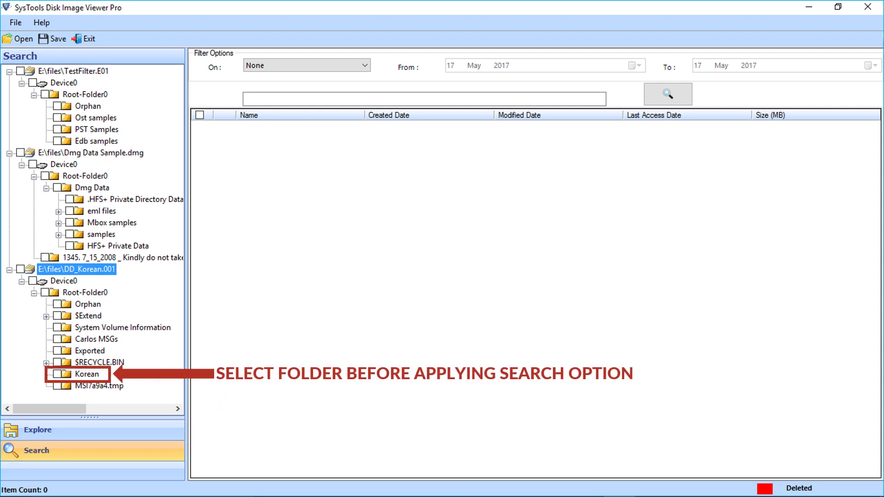
# Step: Limit the search to the Korean folder of DD_Korean.001 and to files created from 08 November 2015 to 17 May 2017
pyautogui.click(57, 374)
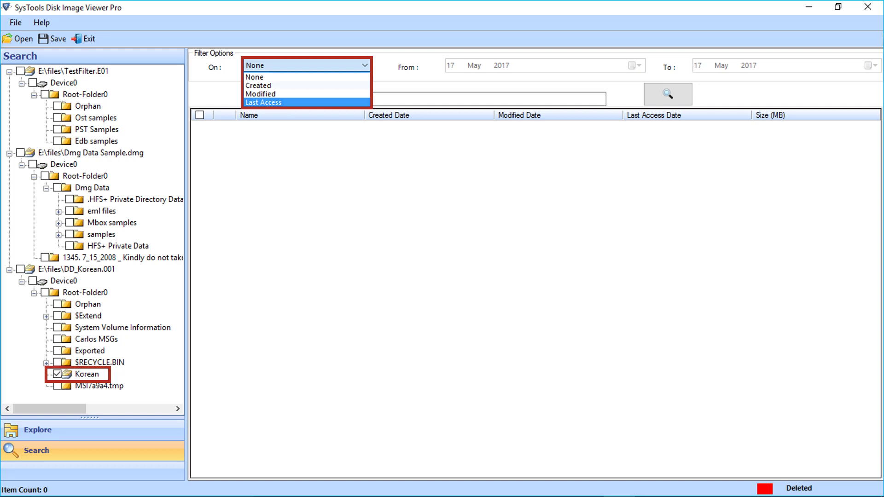
pyautogui.press('Up')
pyautogui.press('Up')
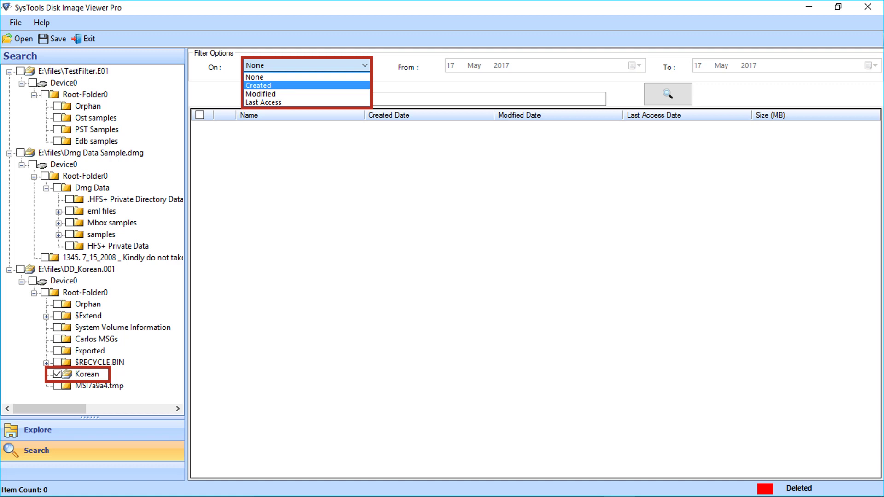
pyautogui.press('Return')
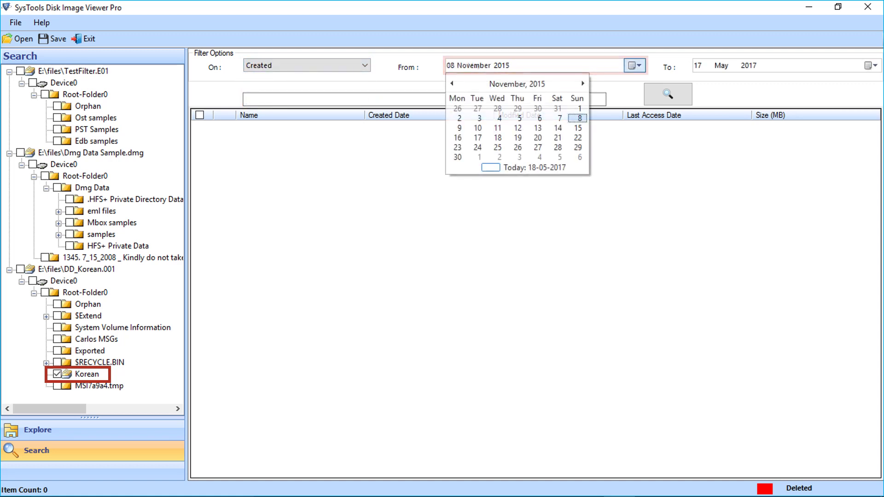
pyautogui.press('Return')
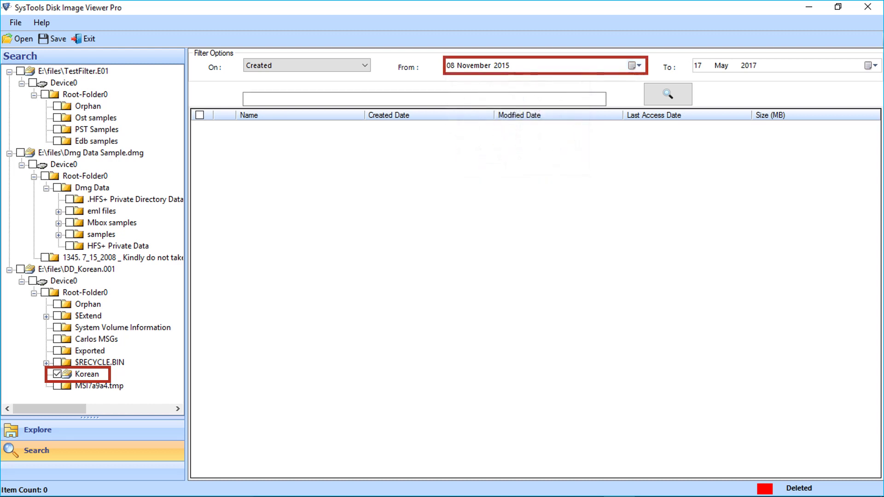
pyautogui.press('Tab')
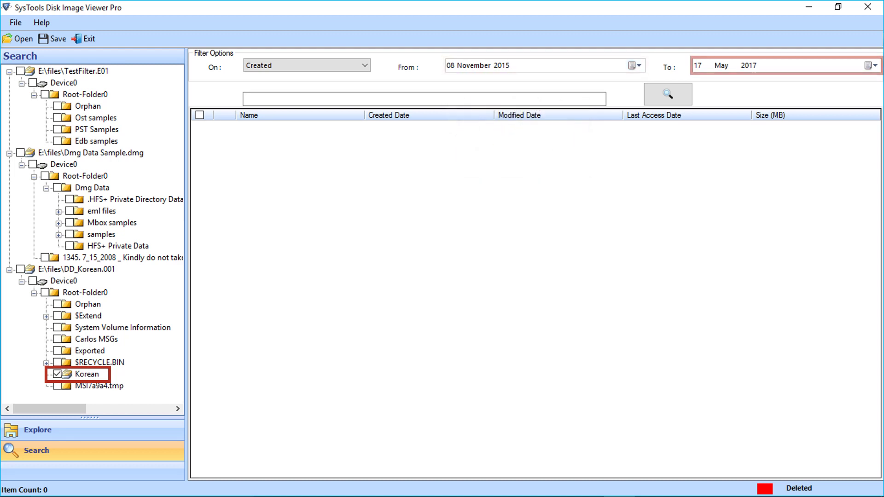
pyautogui.hotkey('alt', 'Down')
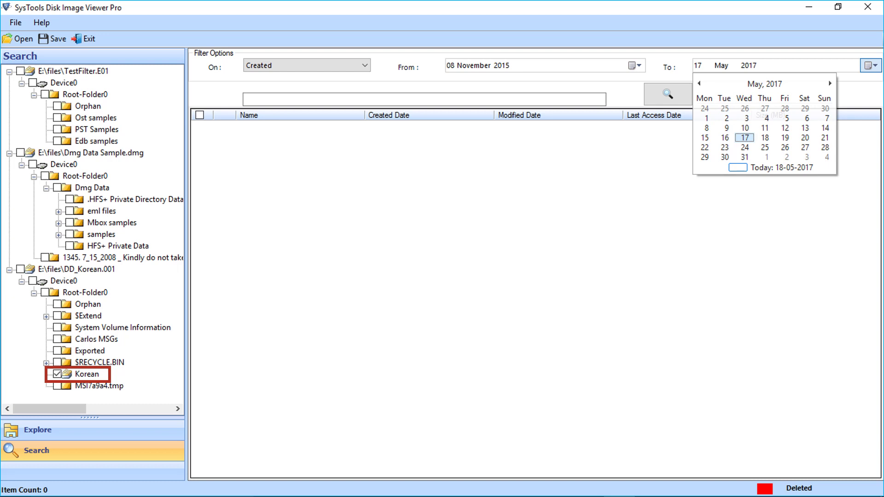
pyautogui.press('Return')
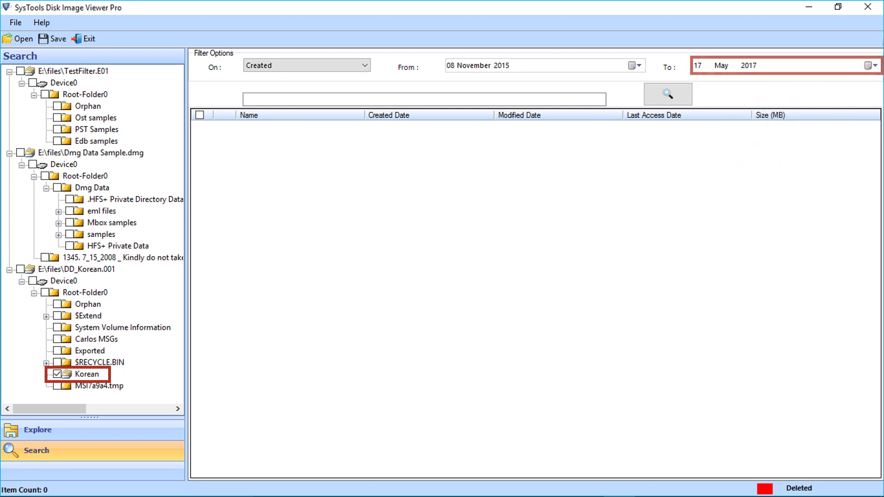
# Step: Search the selected Korean folder for docx files
pyautogui.click(424, 100)
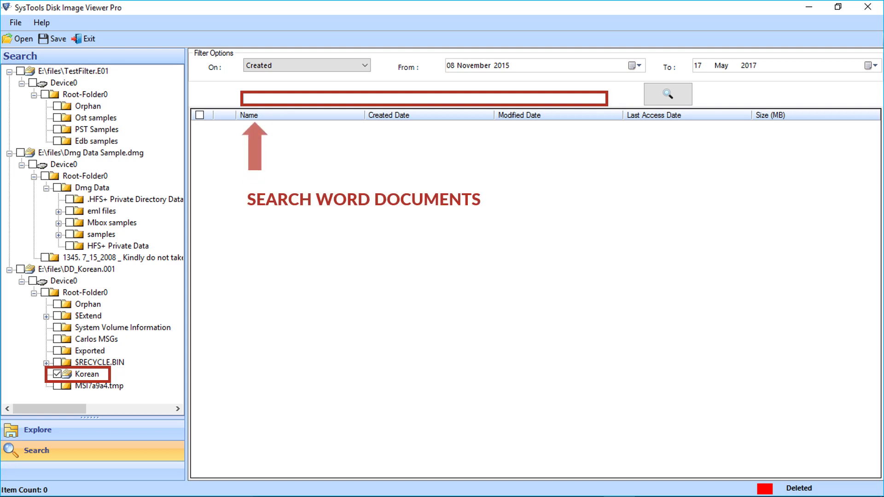
pyautogui.write('docx')
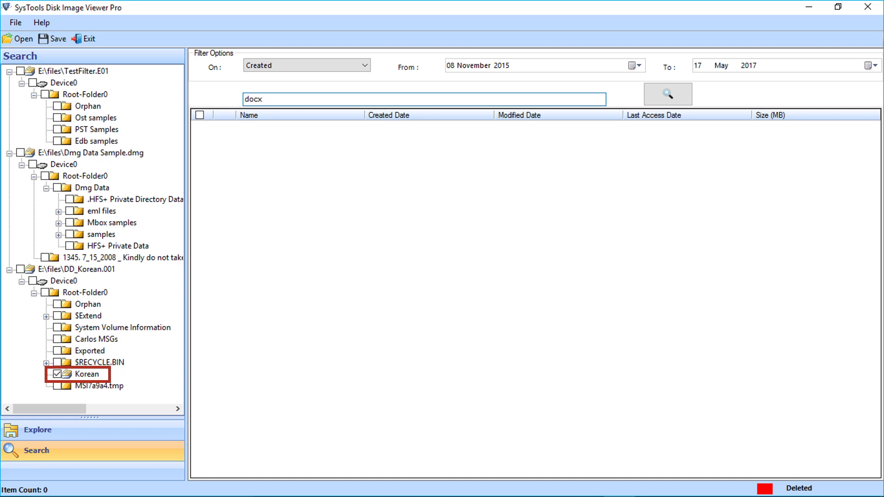
pyautogui.click(667, 95)
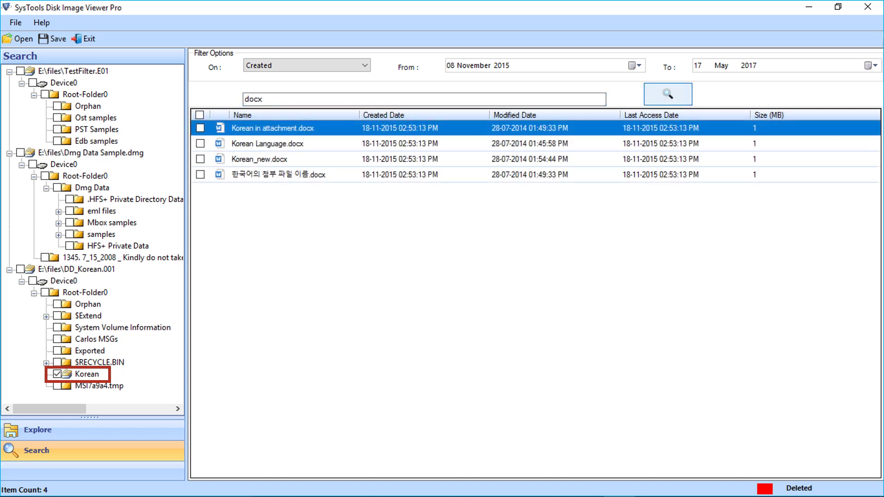
# Step: Replace the search term with pdf and search the Korean folder again
pyautogui.click(322, 99)
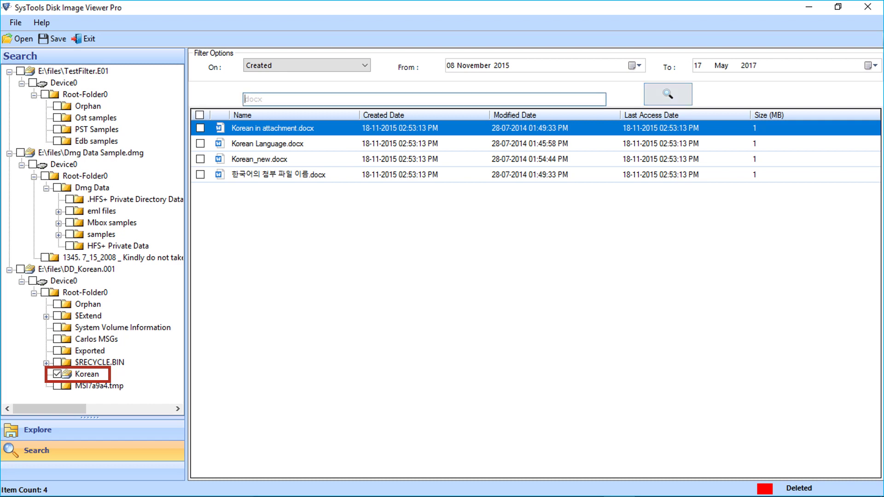
pyautogui.press('BackSpace')
pyautogui.press('BackSpace')
pyautogui.press('BackSpace')
pyautogui.press('BackSpace')
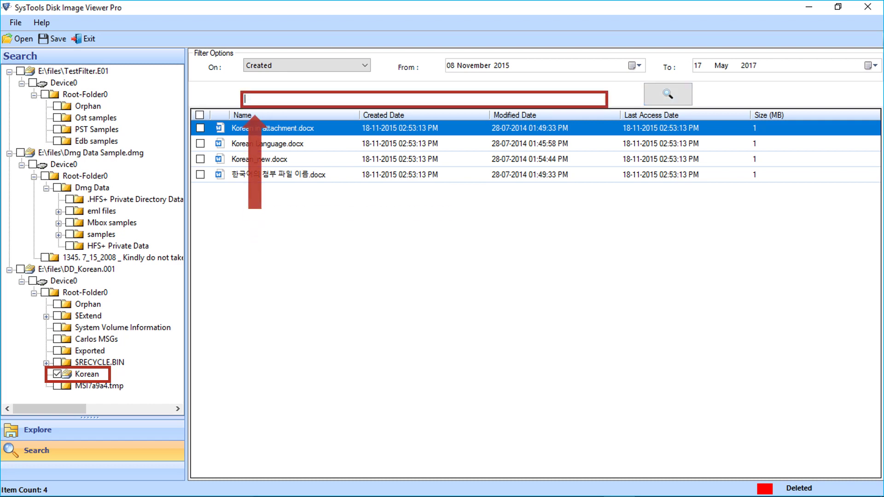
pyautogui.write('pdf')
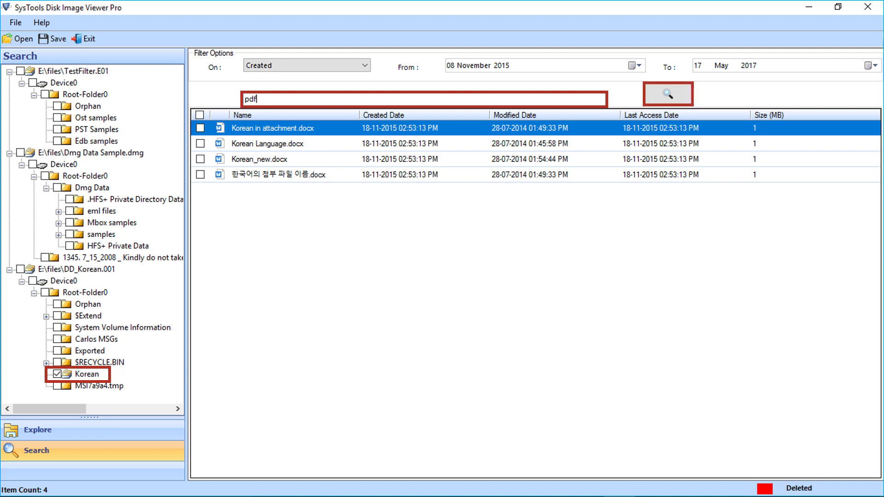
pyautogui.press('Return')
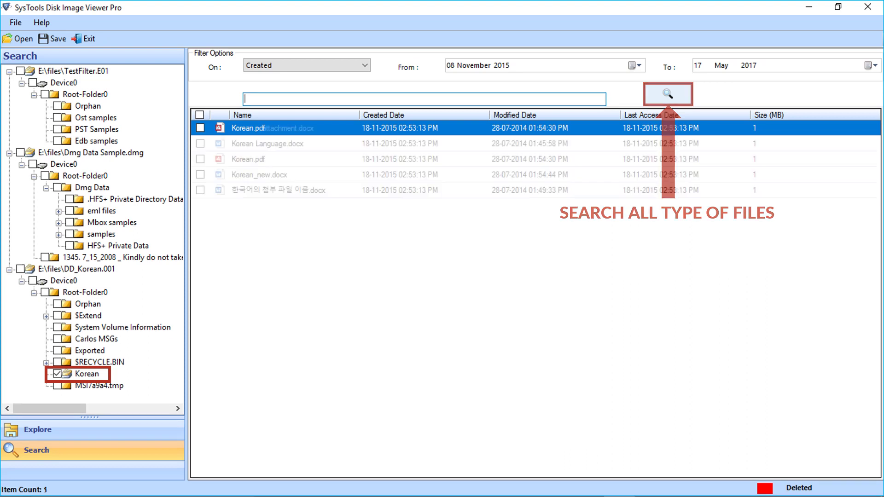
# Step: Mark Korean Language.docx in the search results and preview it
pyautogui.click(200, 144)
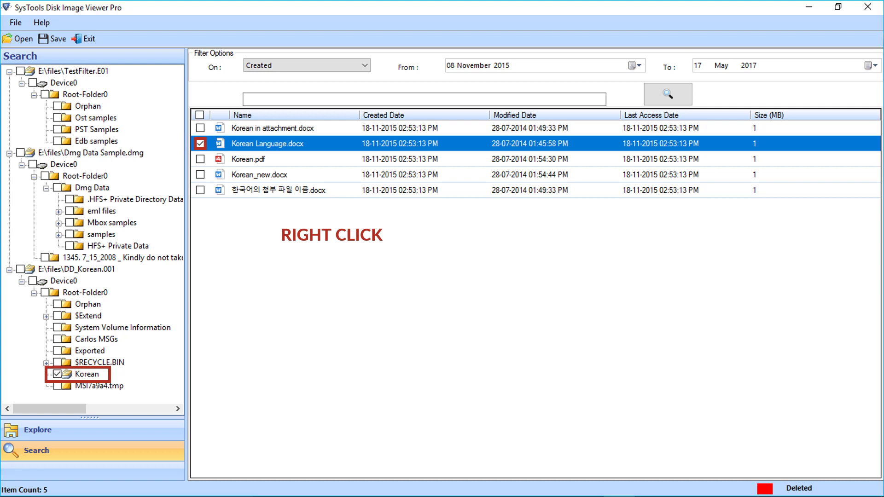
pyautogui.rightClick(304, 143)
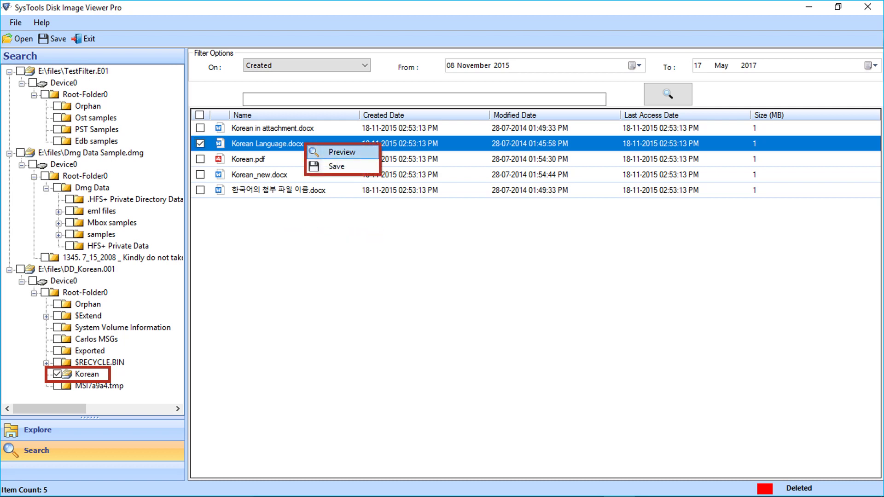
pyautogui.click(342, 152)
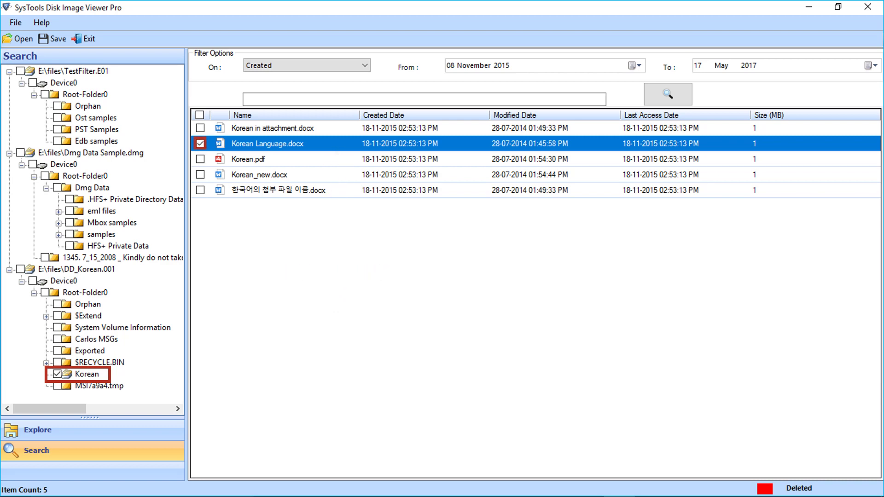
# Step: Save the marked Korean Language.docx to the Output folder on drive E
pyautogui.rightClick(306, 144)
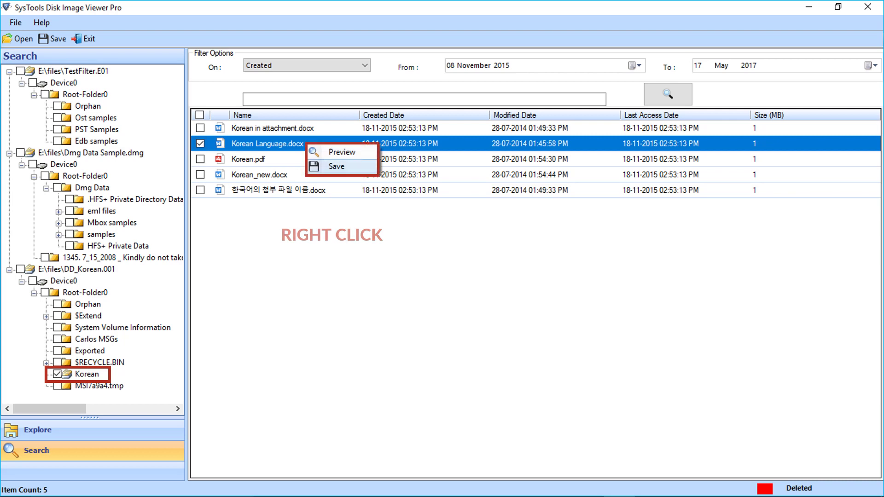
pyautogui.click(336, 166)
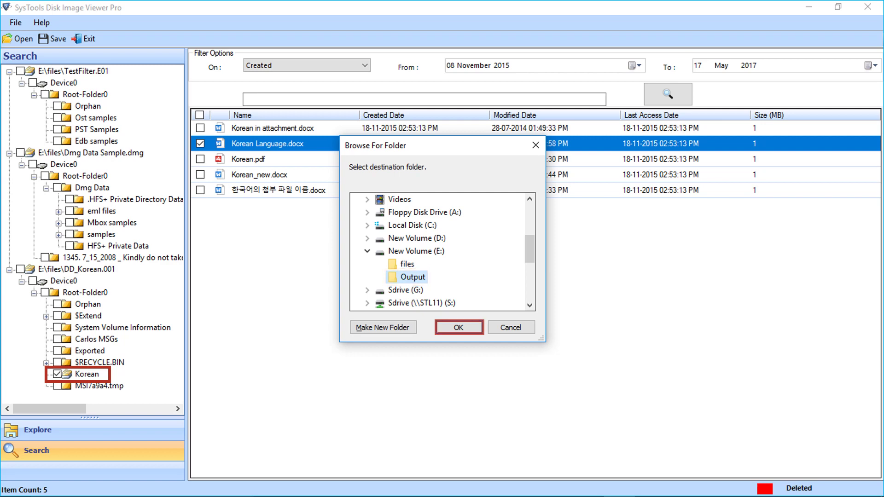
pyautogui.press('Return')
pyautogui.press('Return')
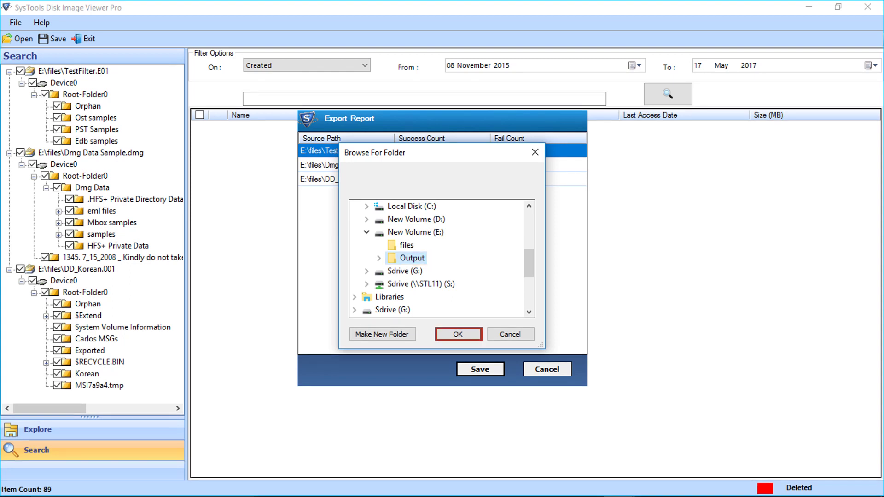
# Step: Save the export report of the three disk images to the Output folder on drive E and close the report window
pyautogui.press('Return')
pyautogui.press('Return')
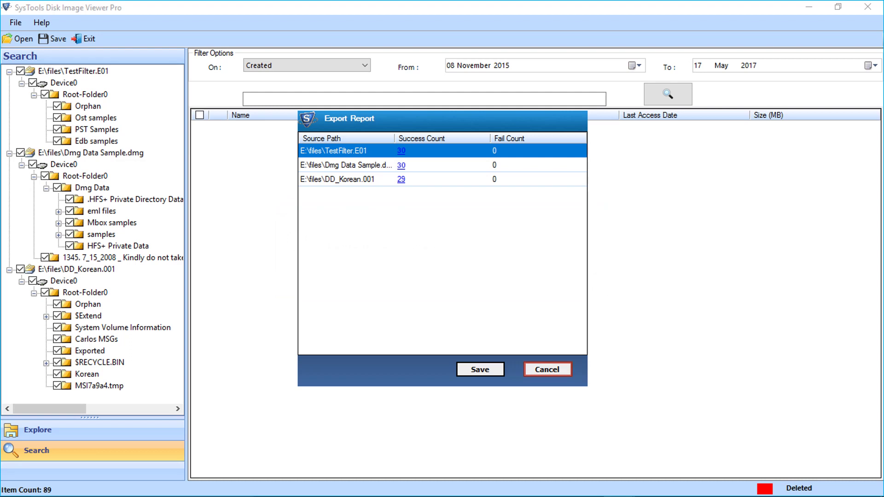
pyautogui.press('Escape')
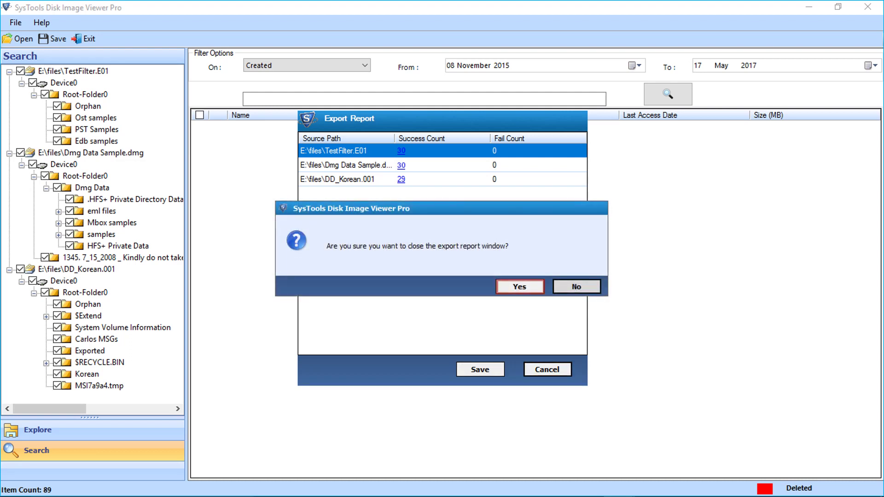
pyautogui.press('Return')
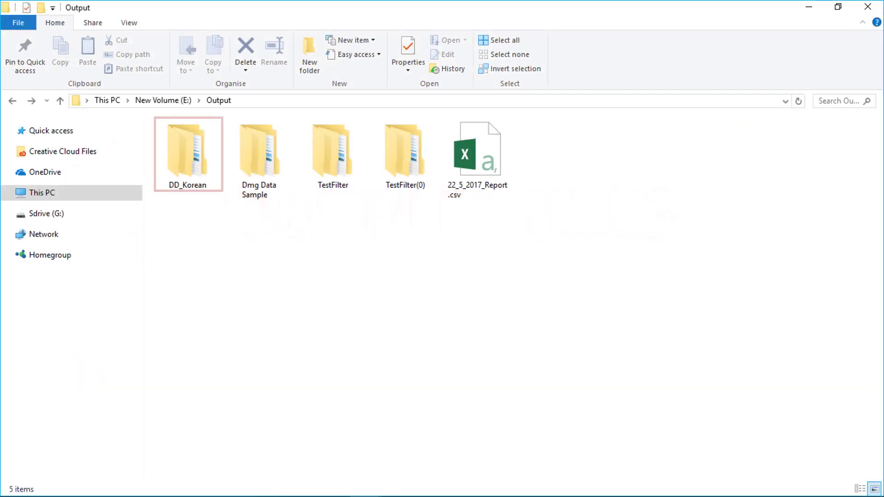
# Step: Select the exported DD_Korean folder inside the Output folder in File Explorer
pyautogui.click(187, 152)
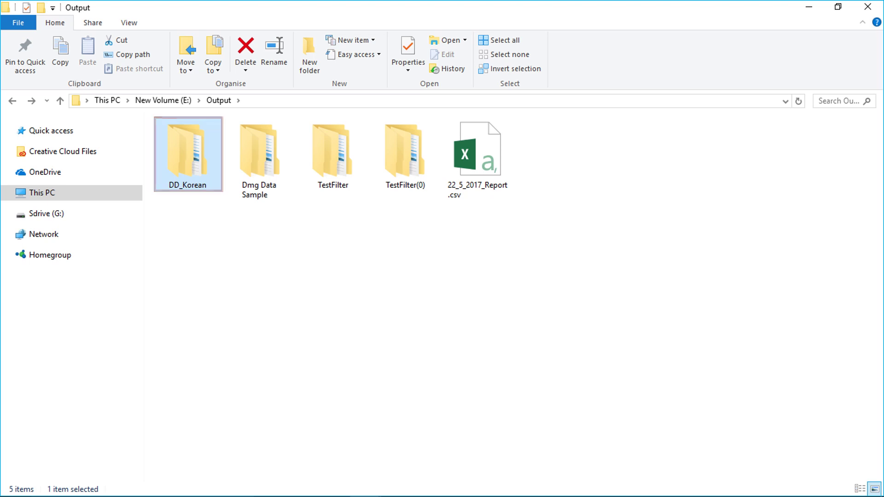